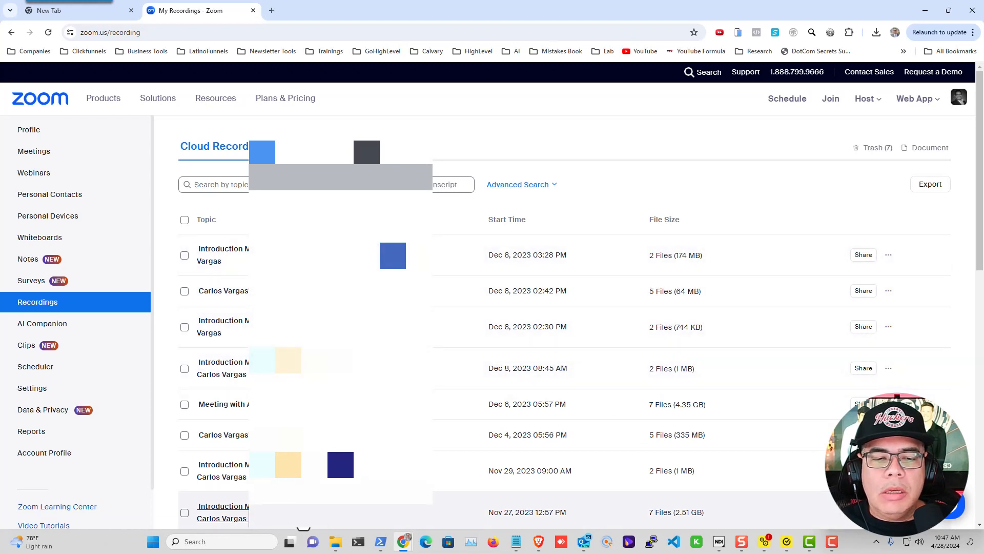
Open the November 27, 2023 12:57 PM introduction meeting recording to examine its files.
click(301, 507)
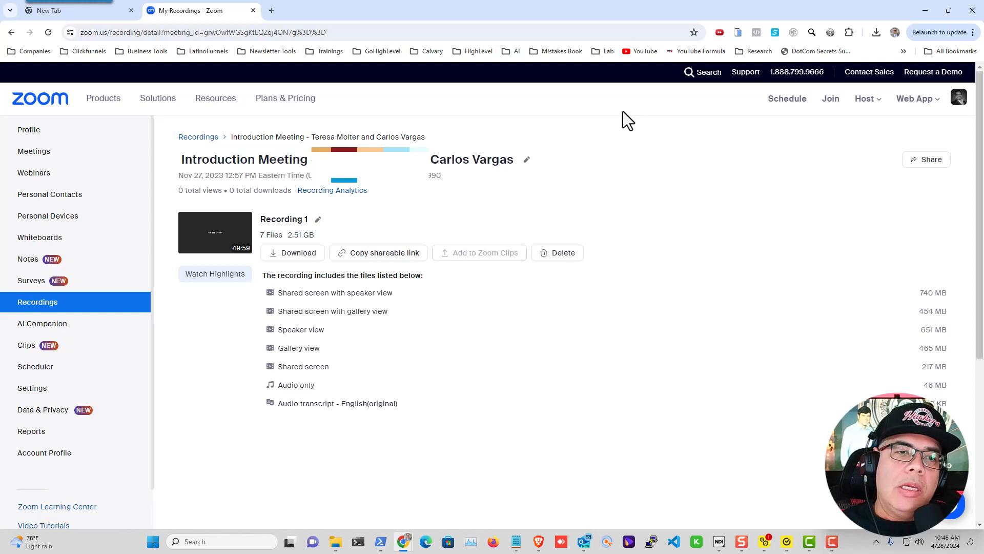
Open repurpose.io in a new browser tab and sign in with the saved credentials.
click(272, 11)
text(re)
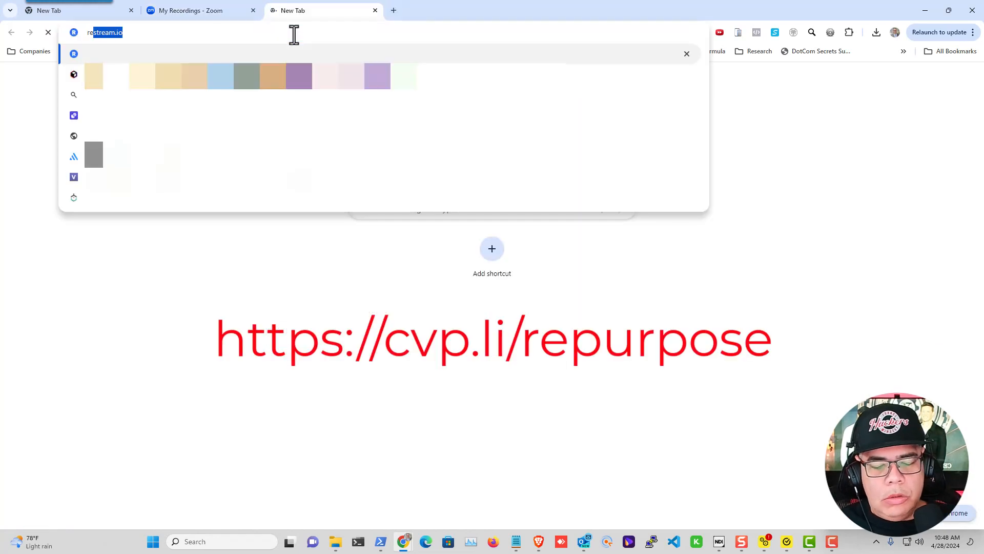
text(pur)
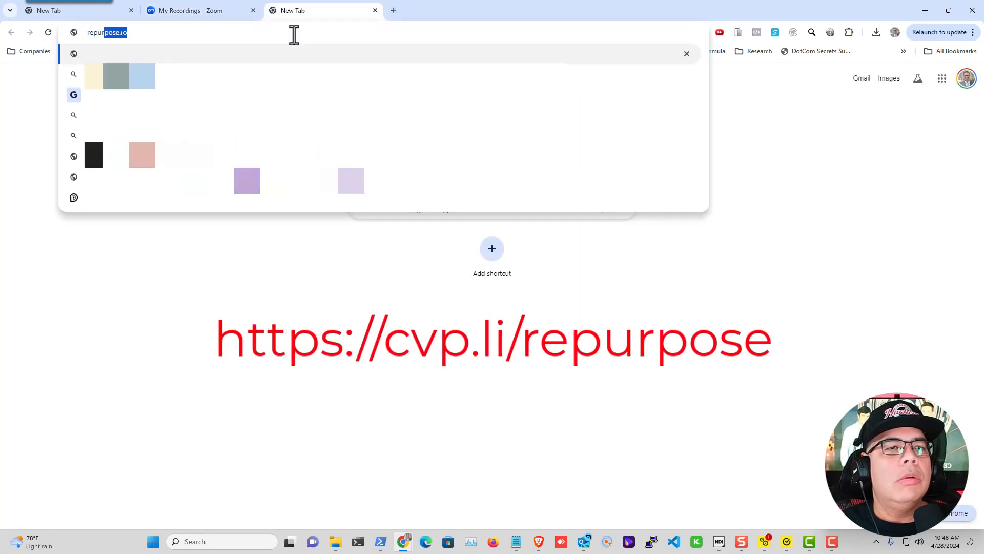
key(Return)
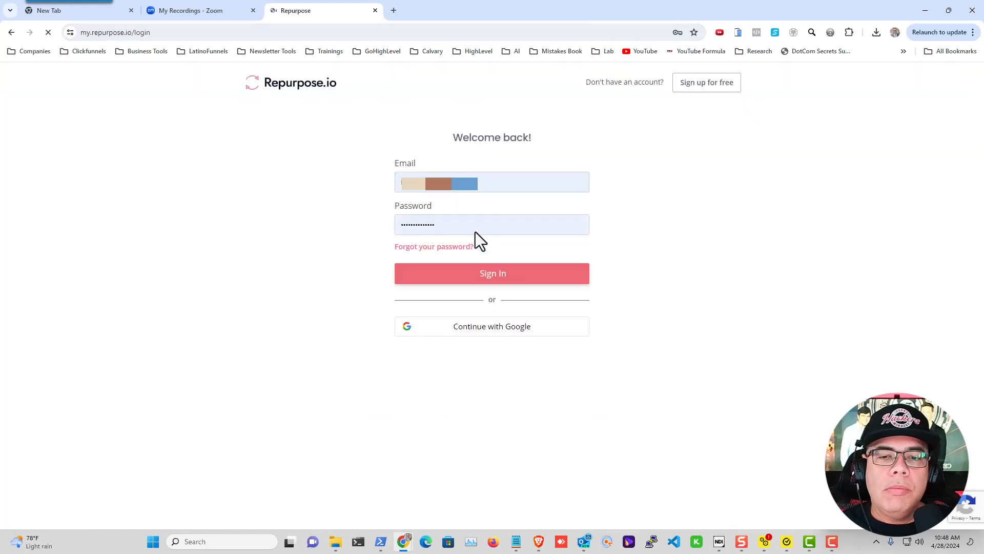
click(493, 279)
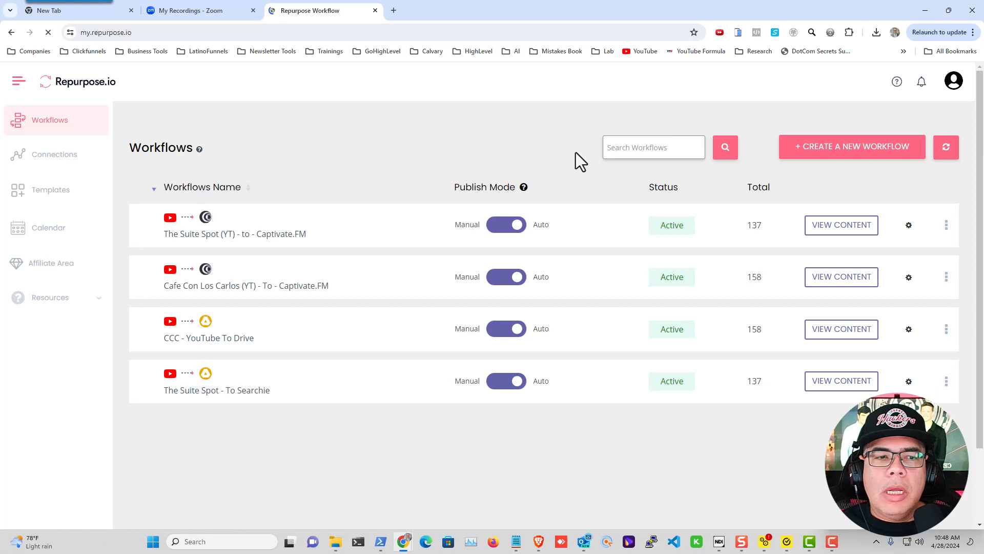
Start a new Zoom connection among the connections and name it Zoom plus the account owner's full name.
click(32, 159)
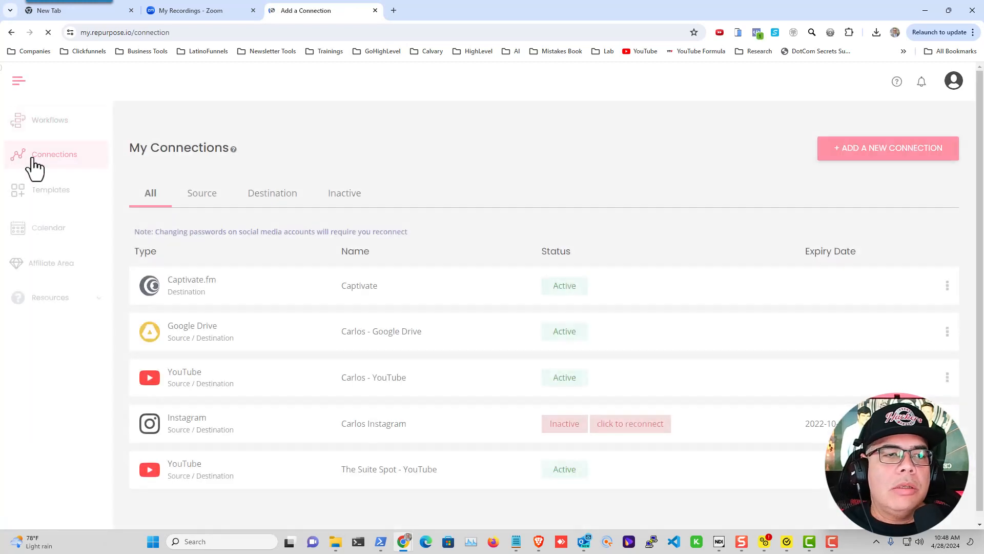
click(837, 148)
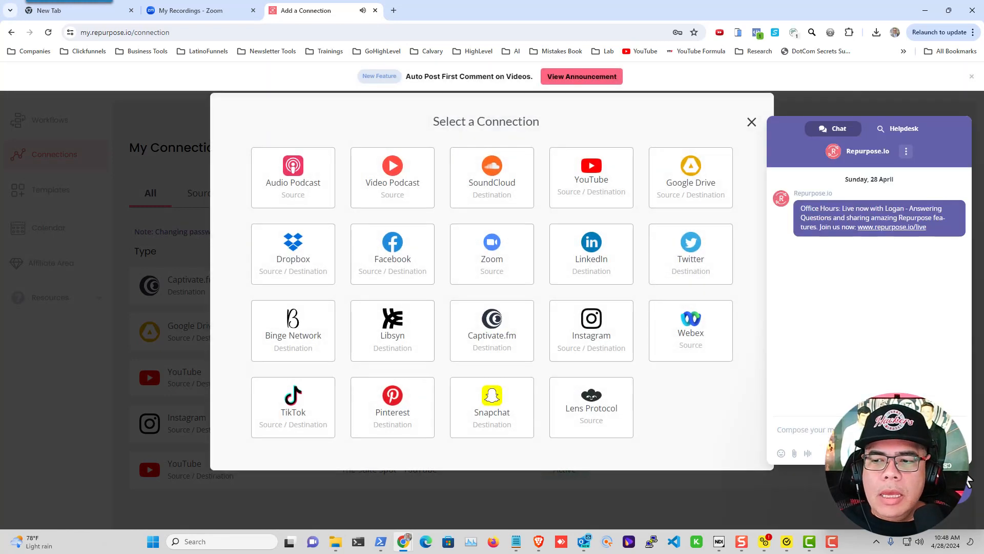
click(961, 500)
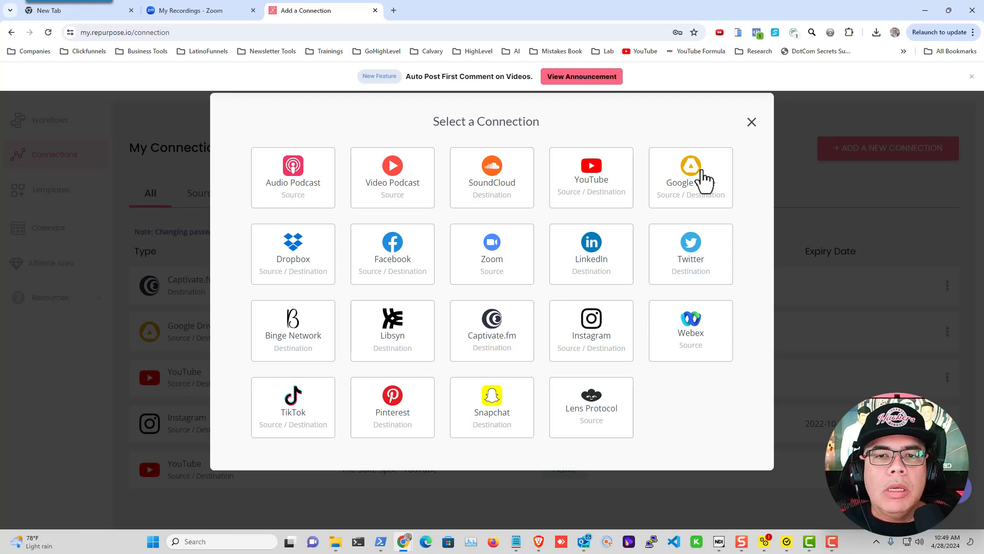
click(486, 265)
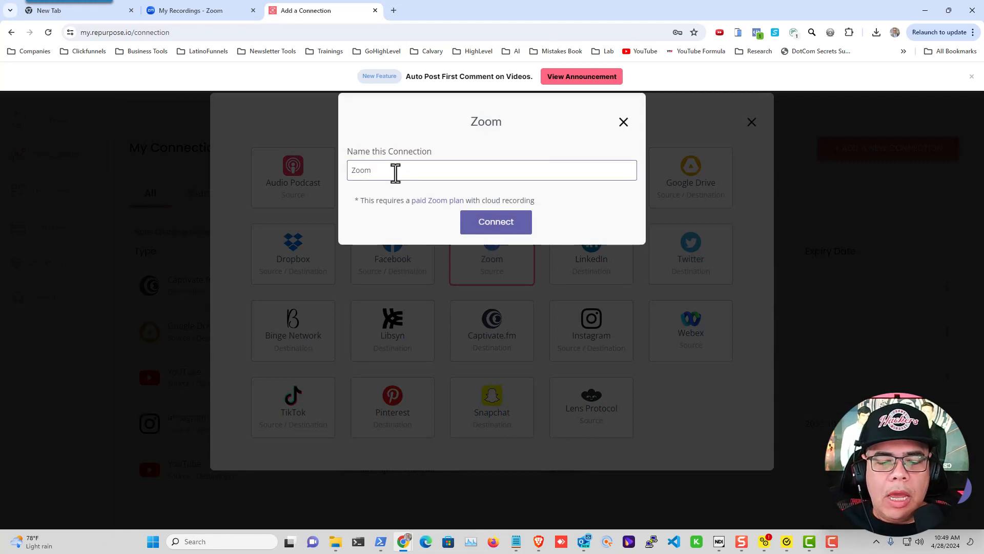
text(= C)
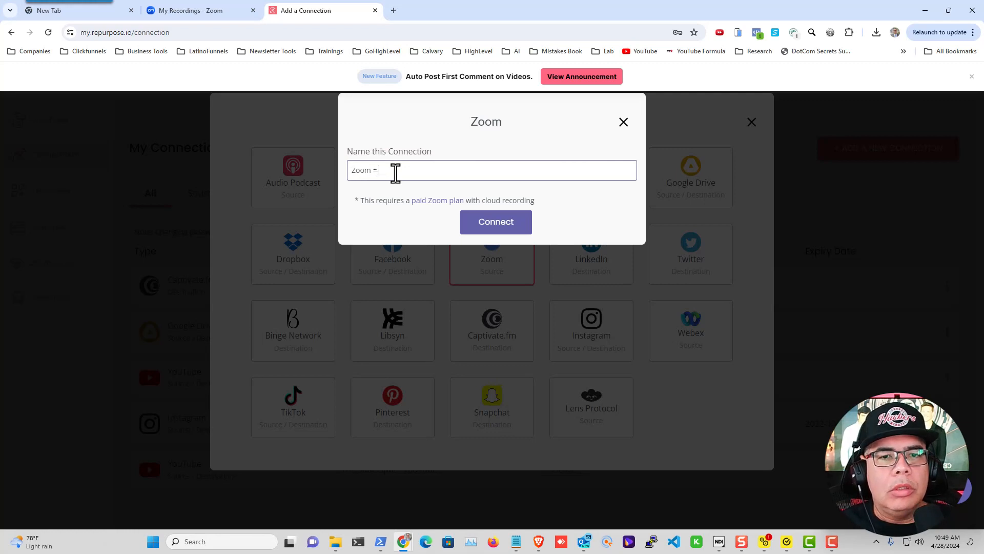
Connect the Zoom account, authorizing Repurpose.io with the shared access permissions allowed.
click(496, 221)
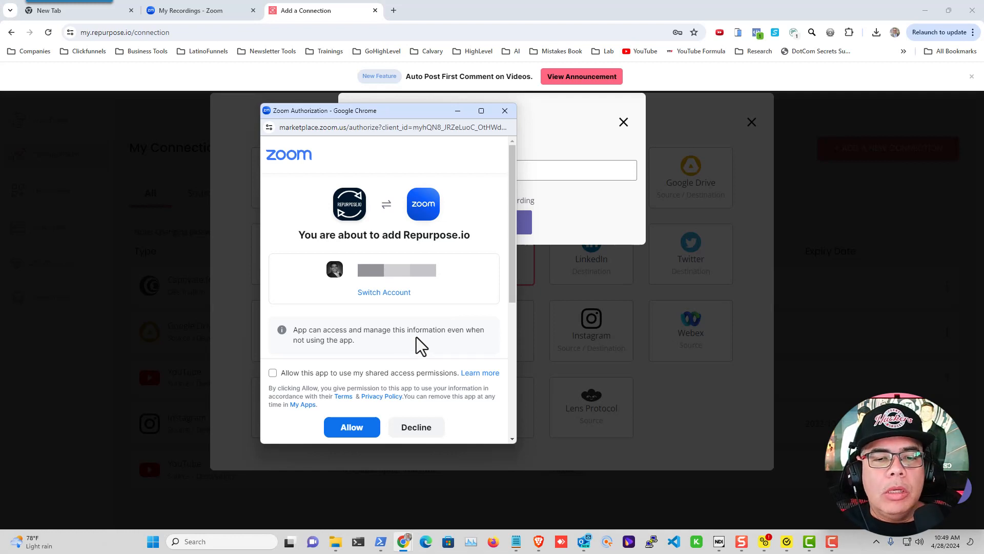
click(273, 373)
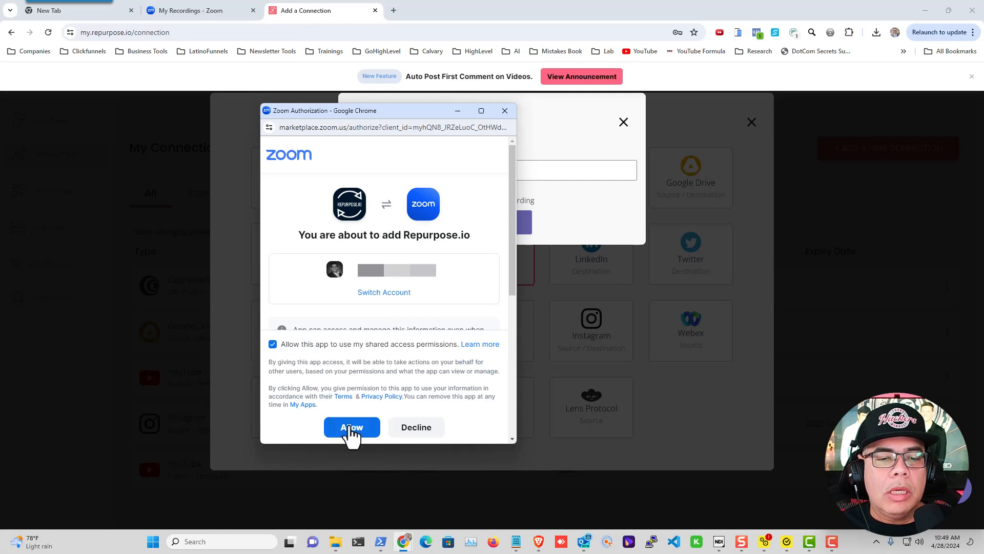
click(352, 429)
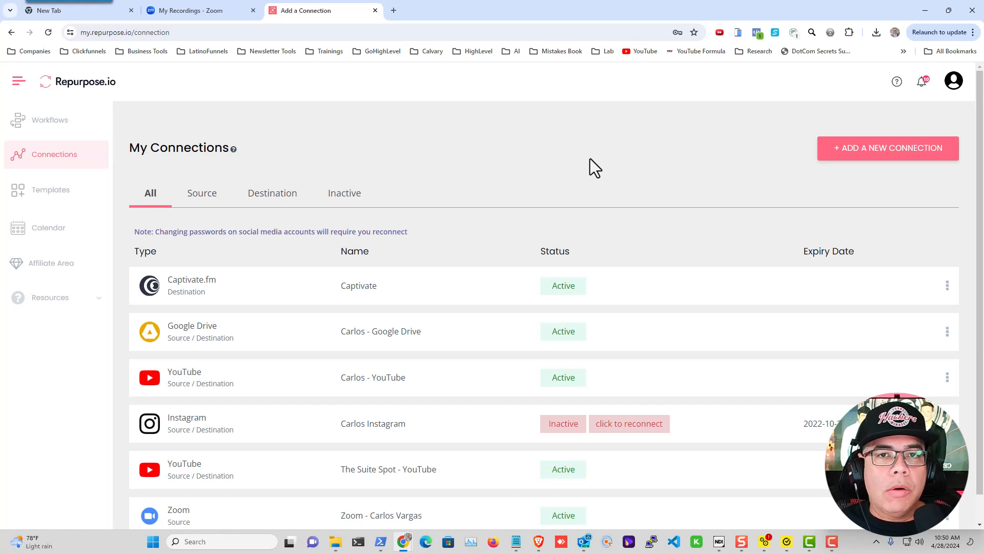
Create a new workflow named "Backup Zoom to Google Drive" and continue to its source settings.
click(54, 120)
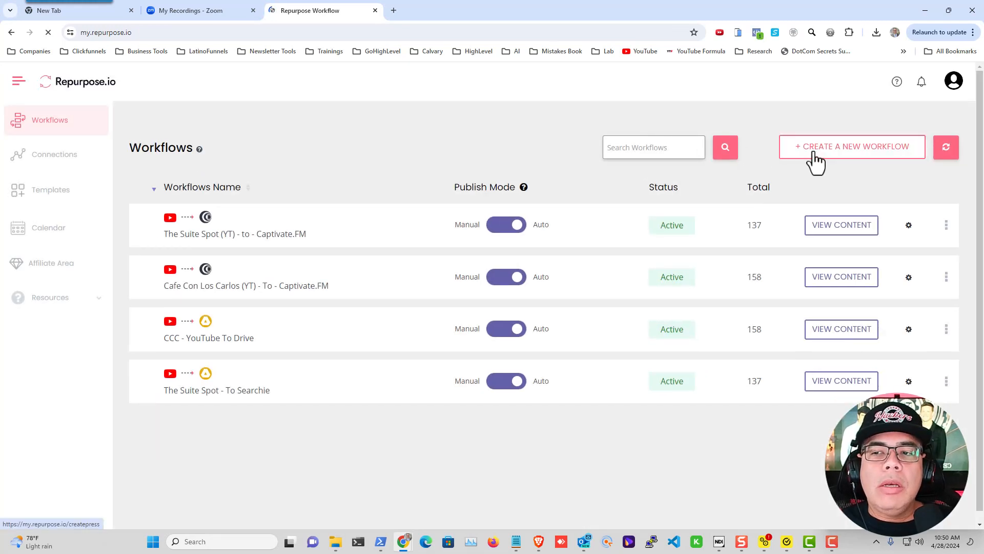
click(815, 163)
click(417, 269)
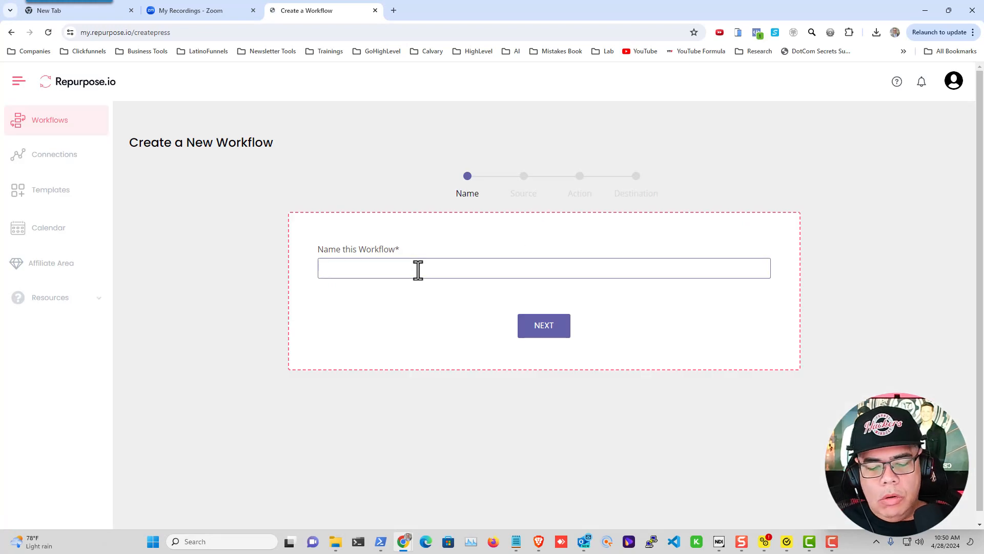
text(Backup Z)
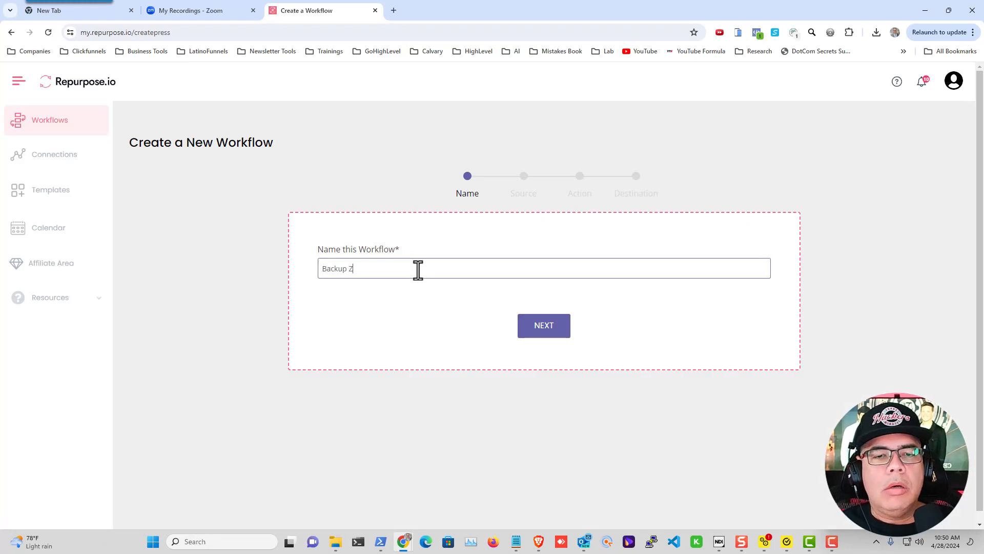
text(oom to Google )
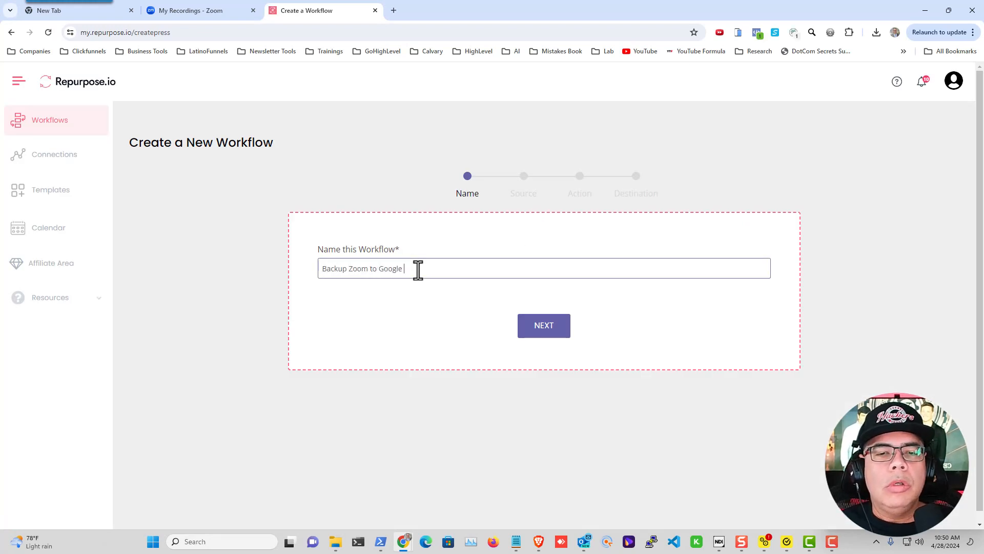
text(Drive)
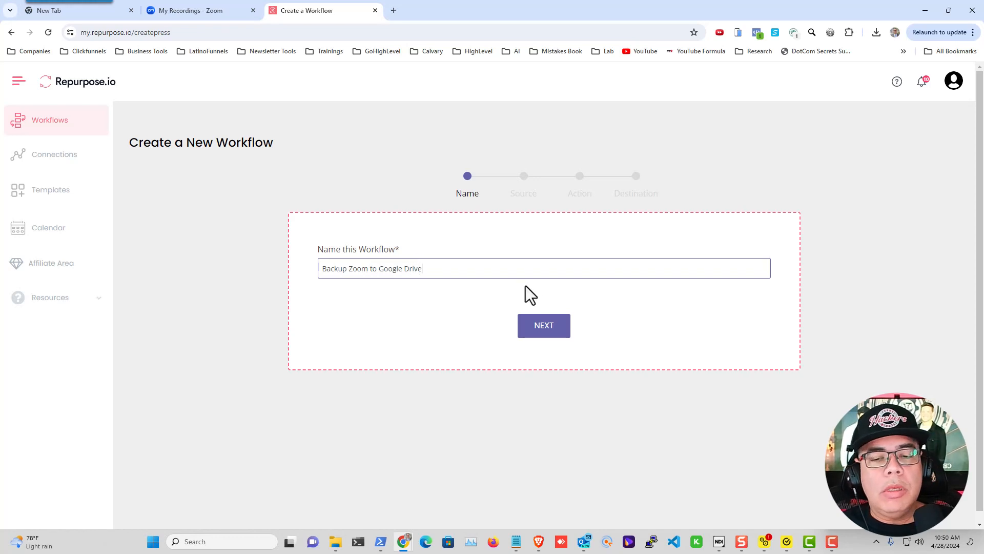
click(545, 328)
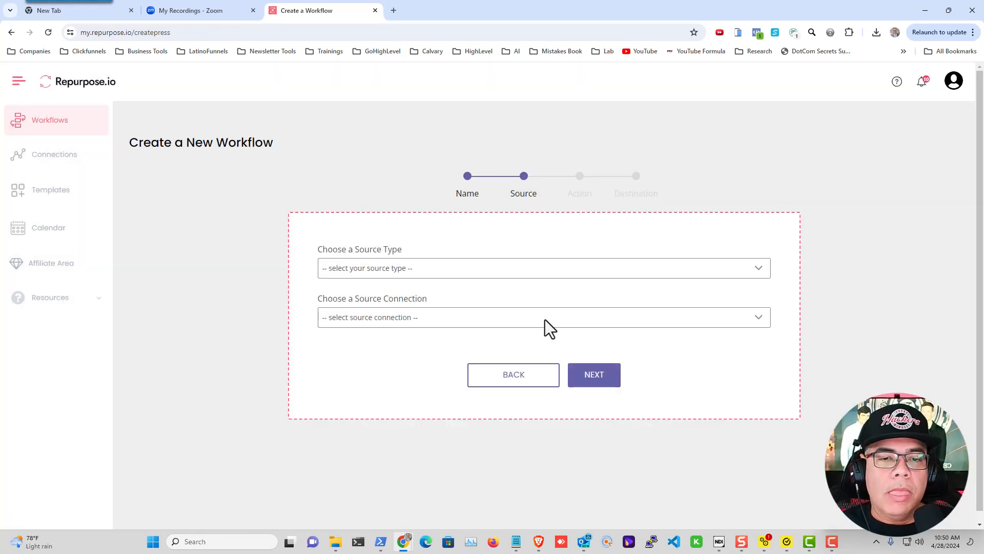
Set the workflow's source type to Zoom, using the owner's Zoom connection as the source connection.
click(754, 267)
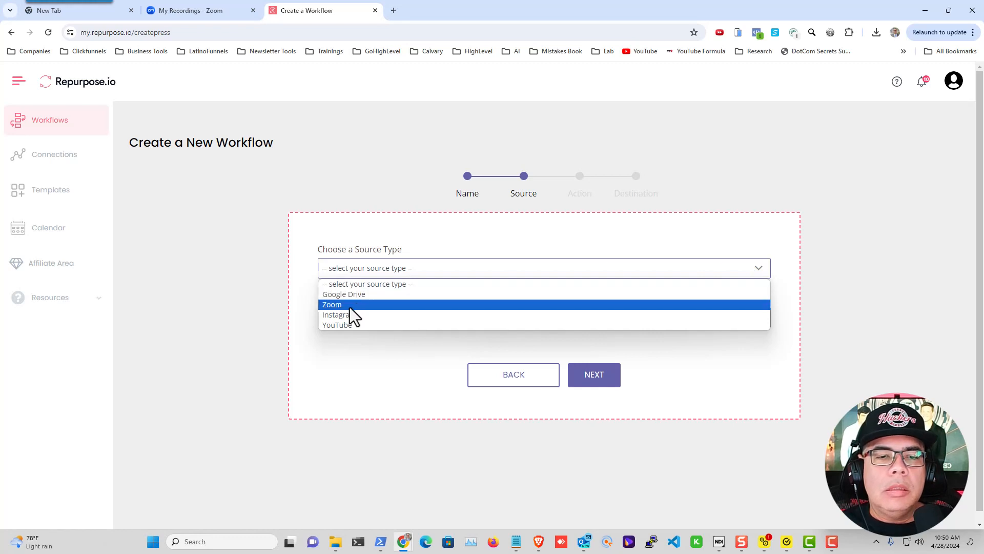
click(345, 306)
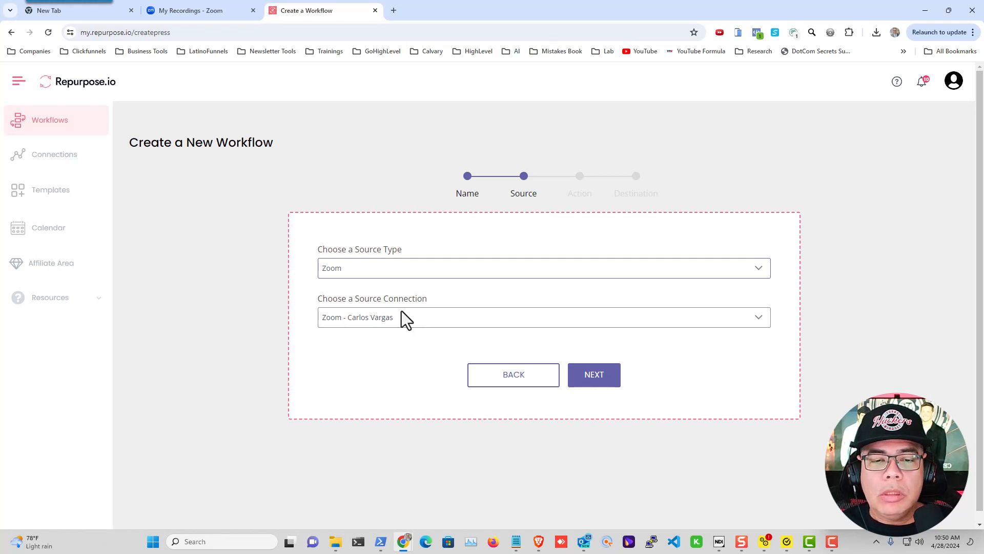
click(596, 375)
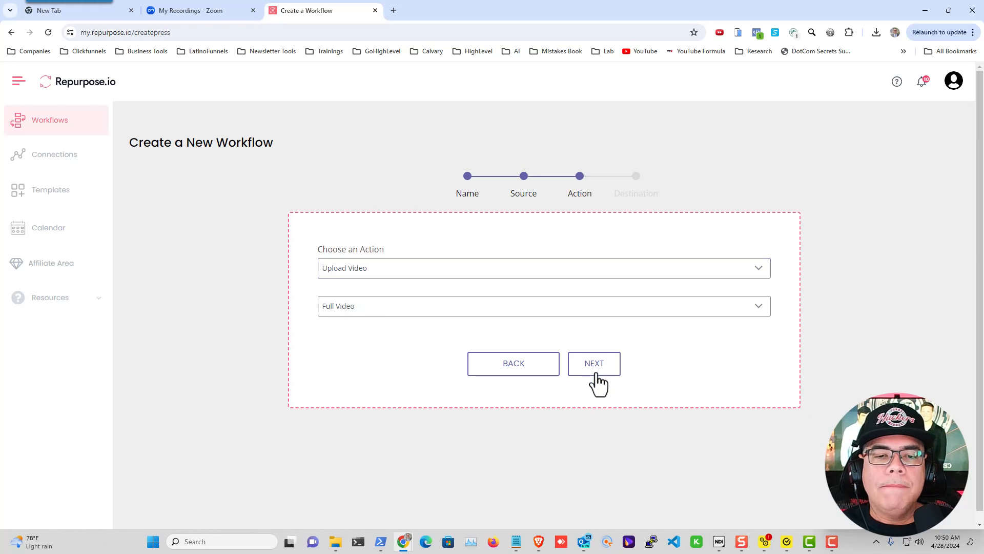
Use Upload Video with Full Video as the workflow's action and continue to the destination.
click(759, 267)
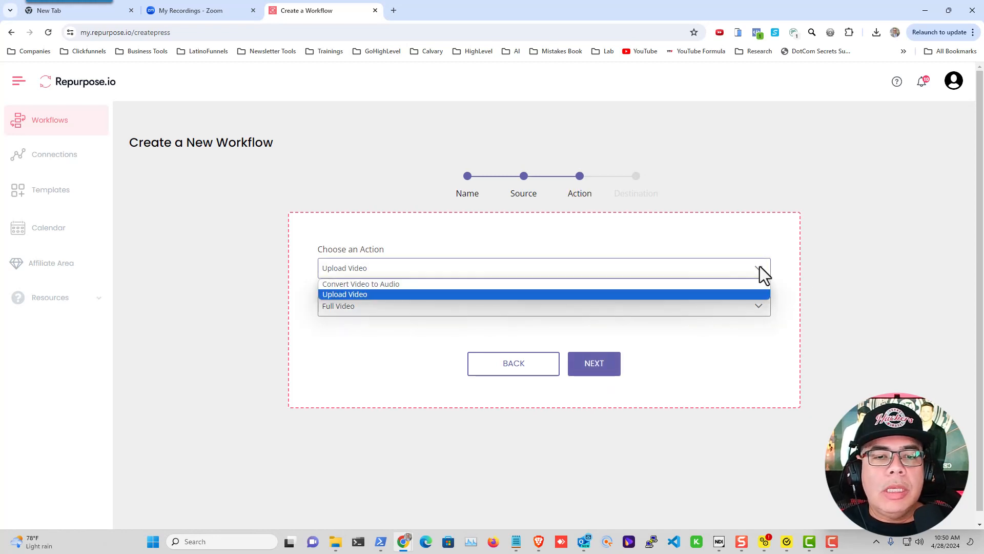
click(755, 295)
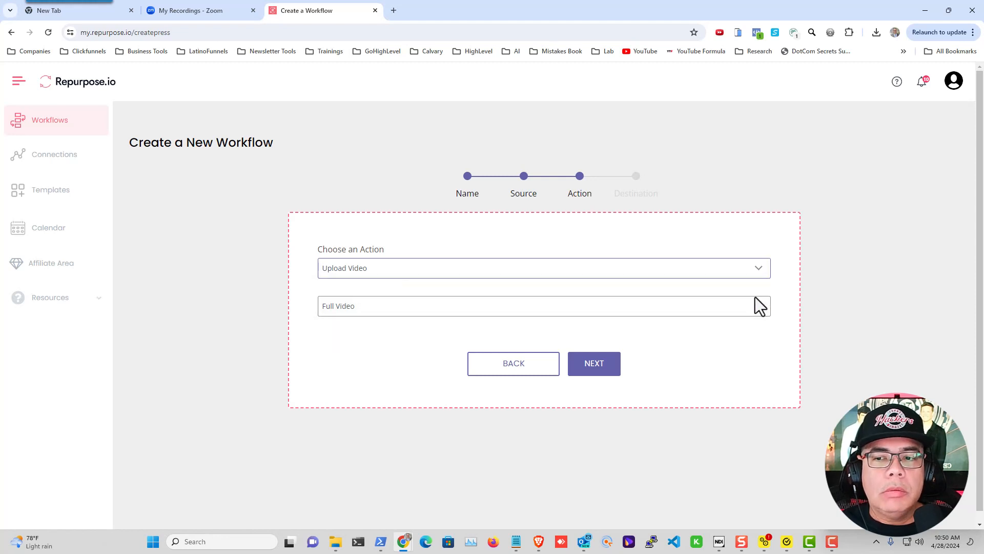
click(761, 307)
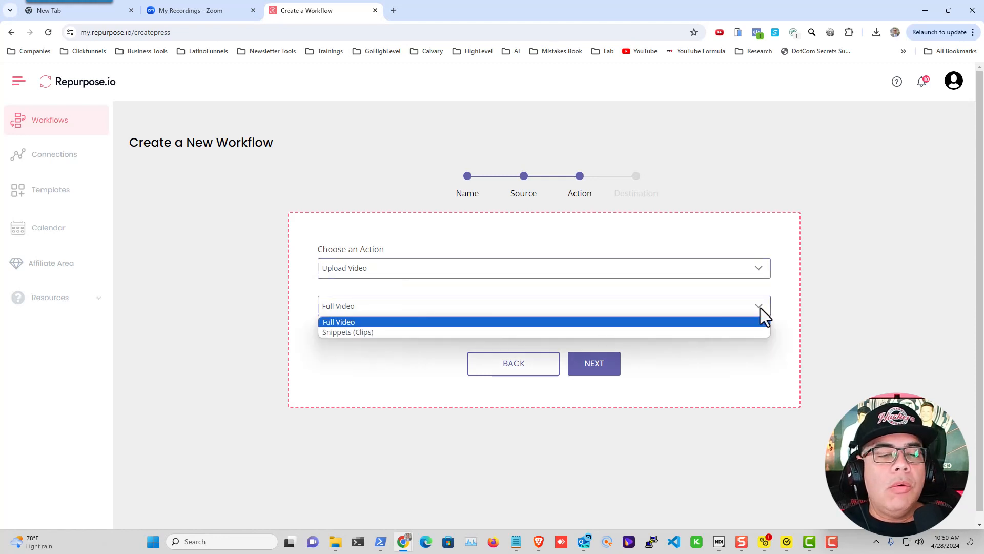
click(761, 307)
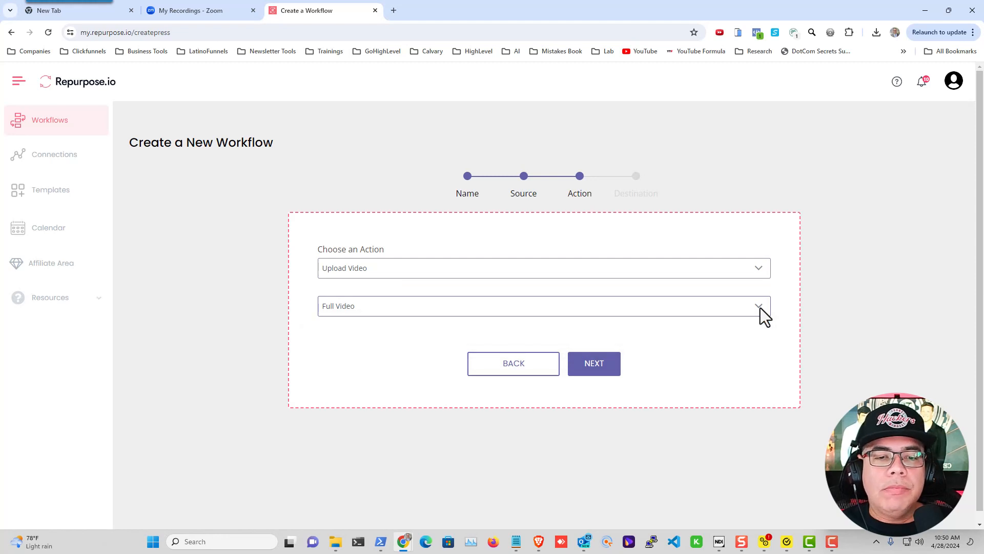
click(603, 370)
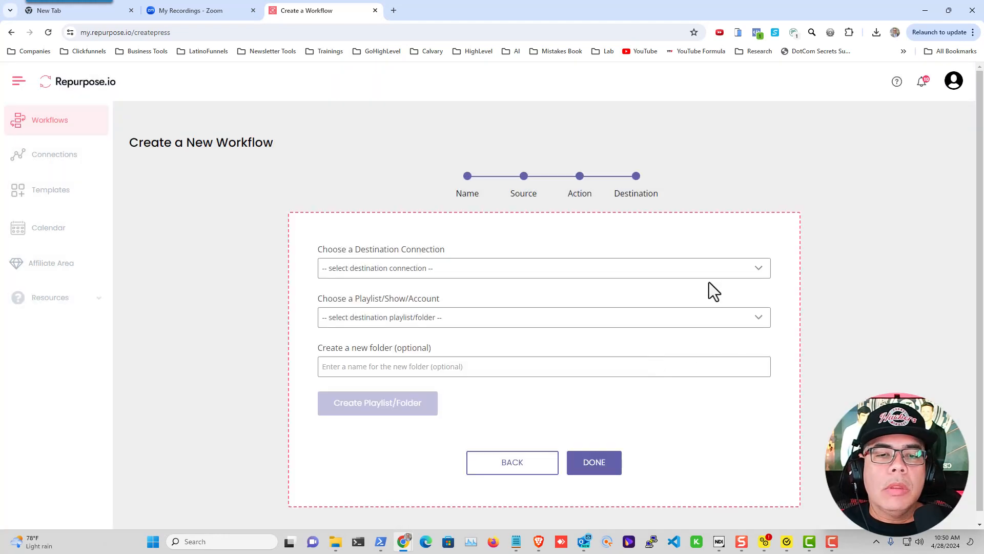
Set the destination to the Google Drive connection with the Zoom Meeting Recordings folder, and finish creating the workflow.
click(757, 267)
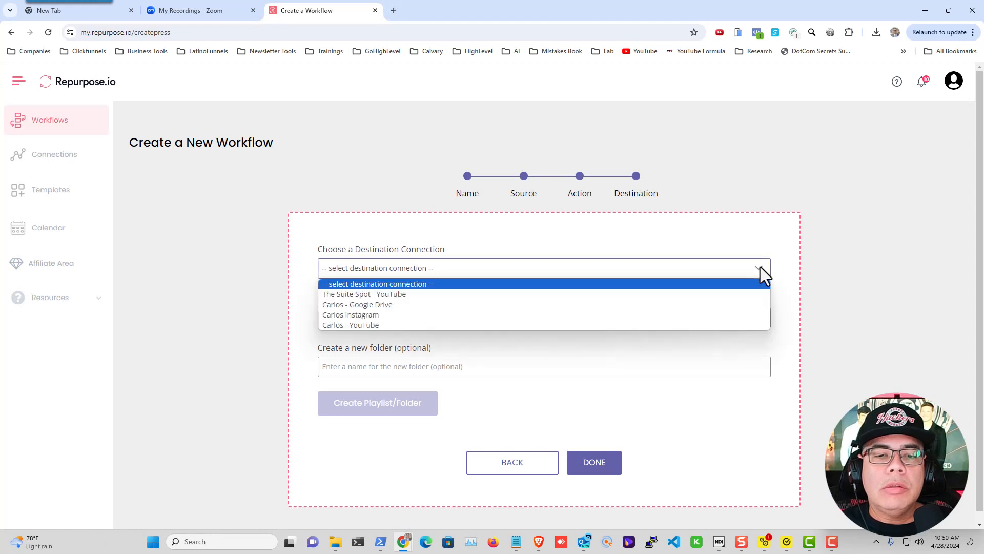
click(374, 305)
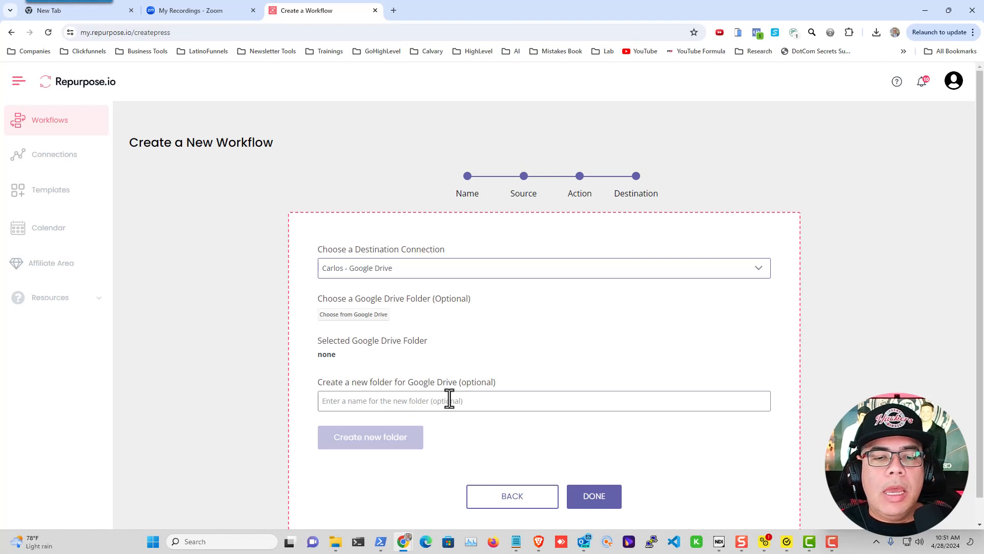
click(349, 316)
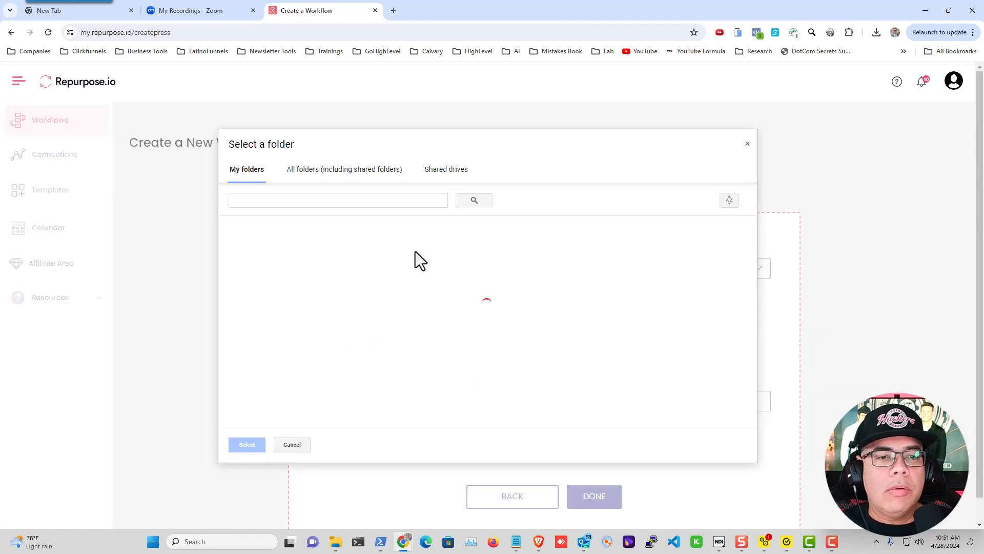
click(254, 250)
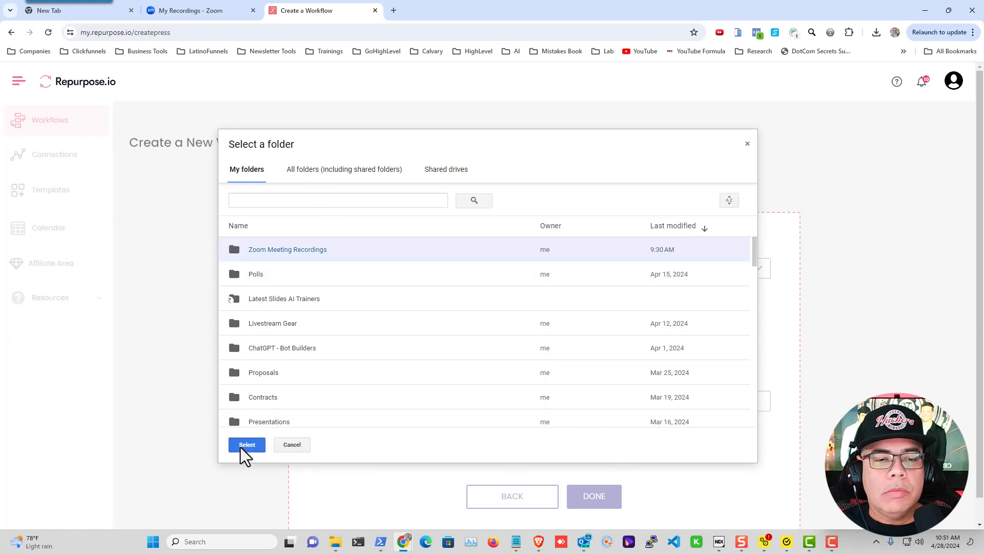
click(242, 446)
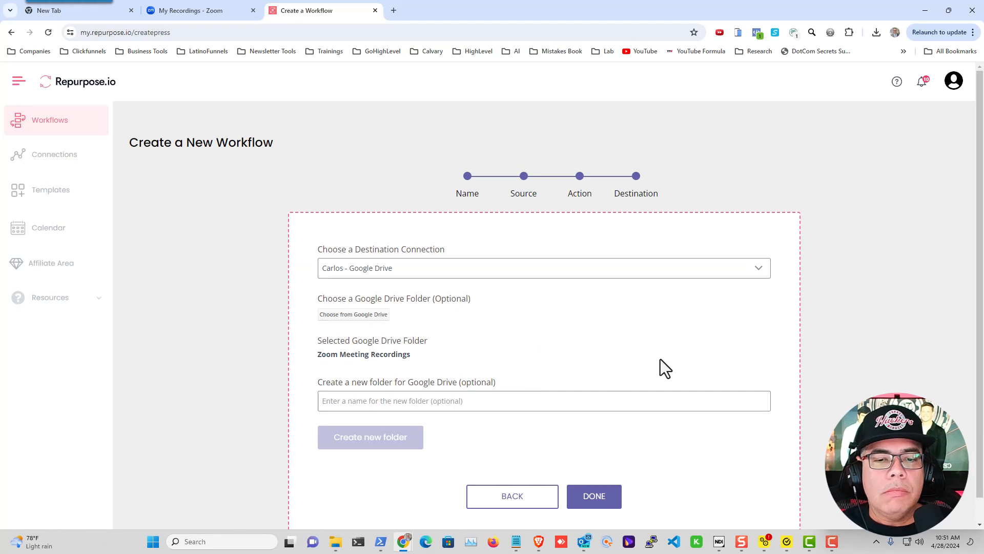
scroll(793, 352, down, 1)
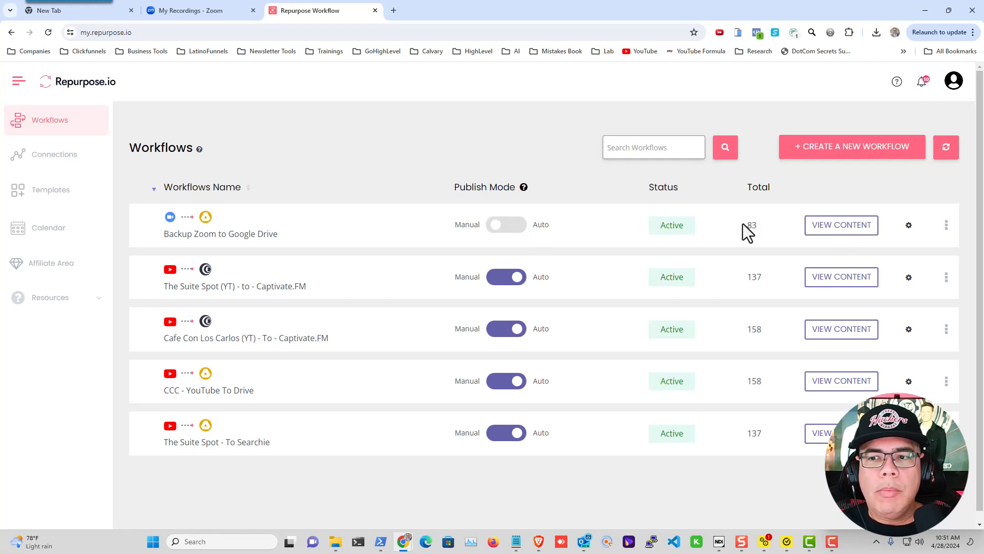
Enable auto publish for the "Backup Zoom to Google Drive" workflow, set to back up BOTH new and all existing content.
click(854, 238)
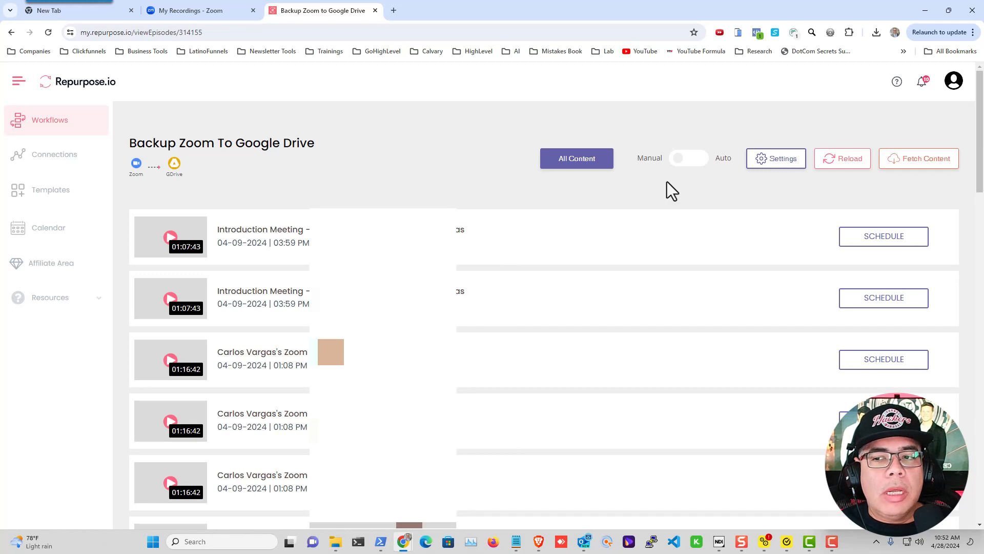
click(691, 160)
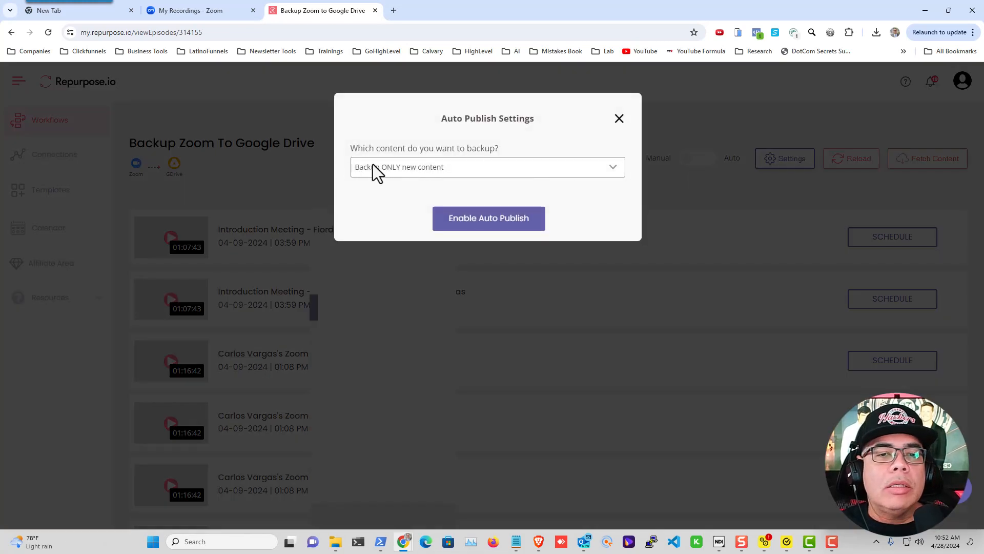
click(618, 172)
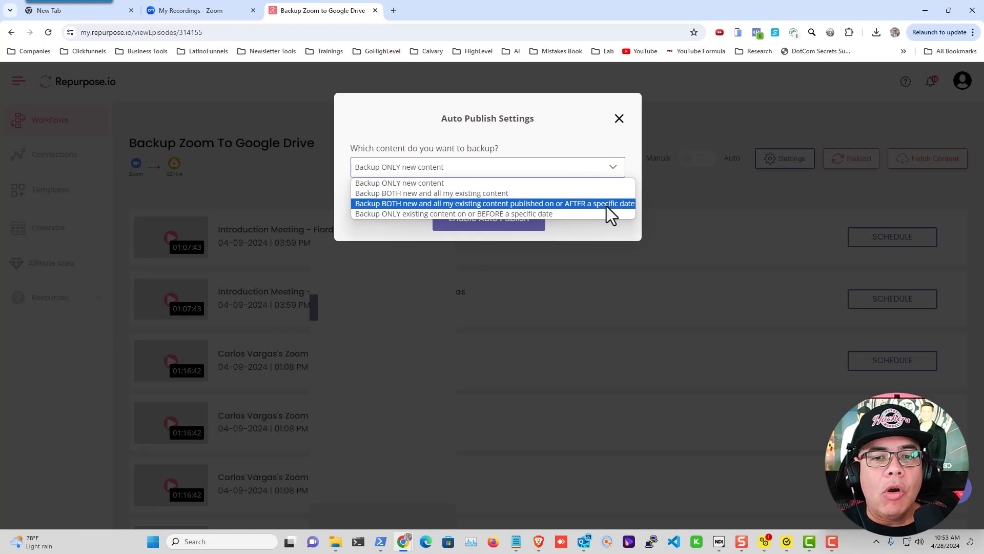
click(419, 194)
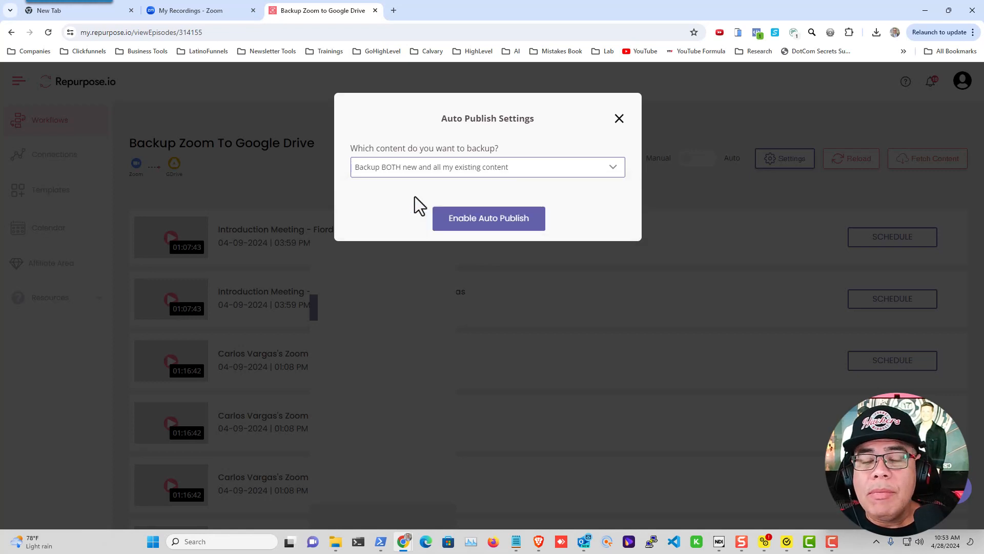
click(485, 221)
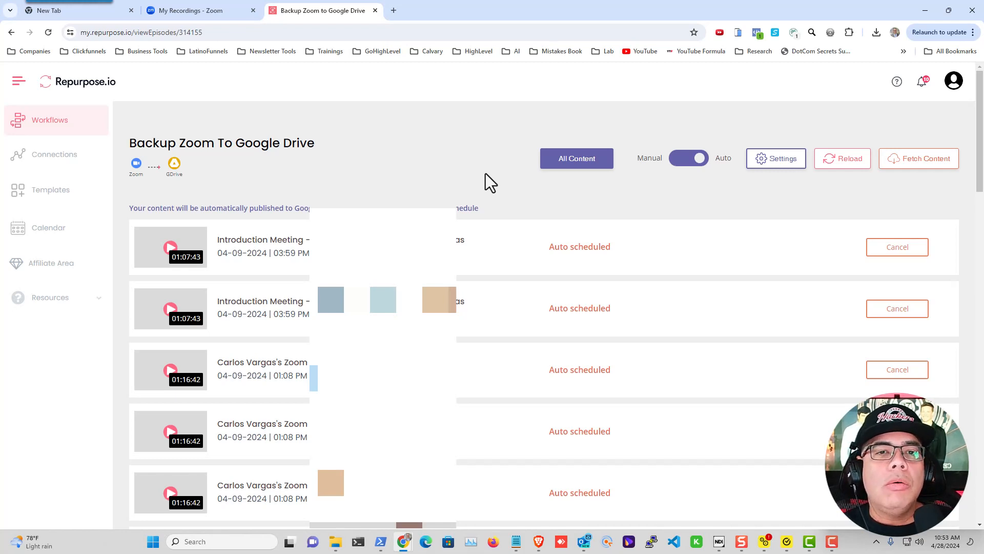
Open Google One at one.google.com in a new browser tab and view the available storage plans.
click(394, 9)
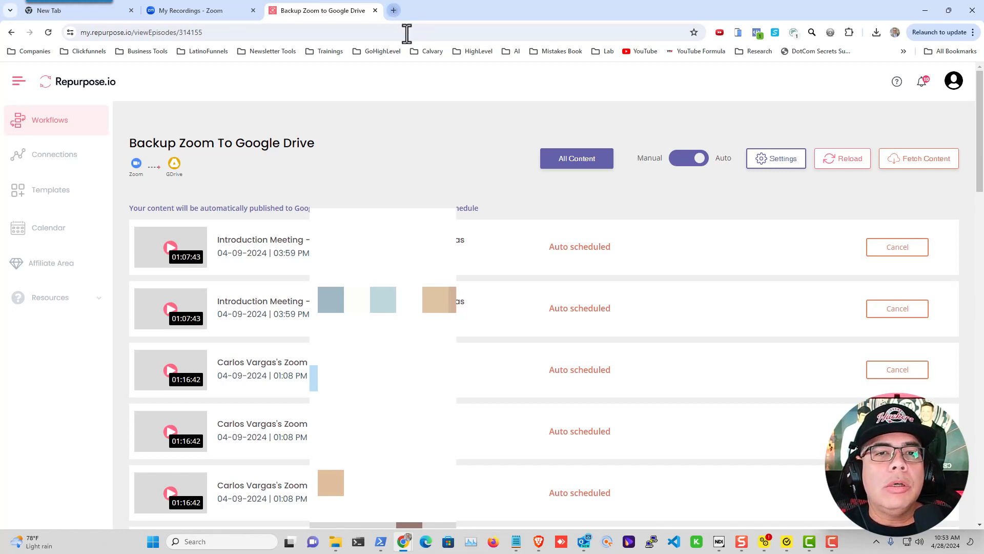
text(one.google.com)
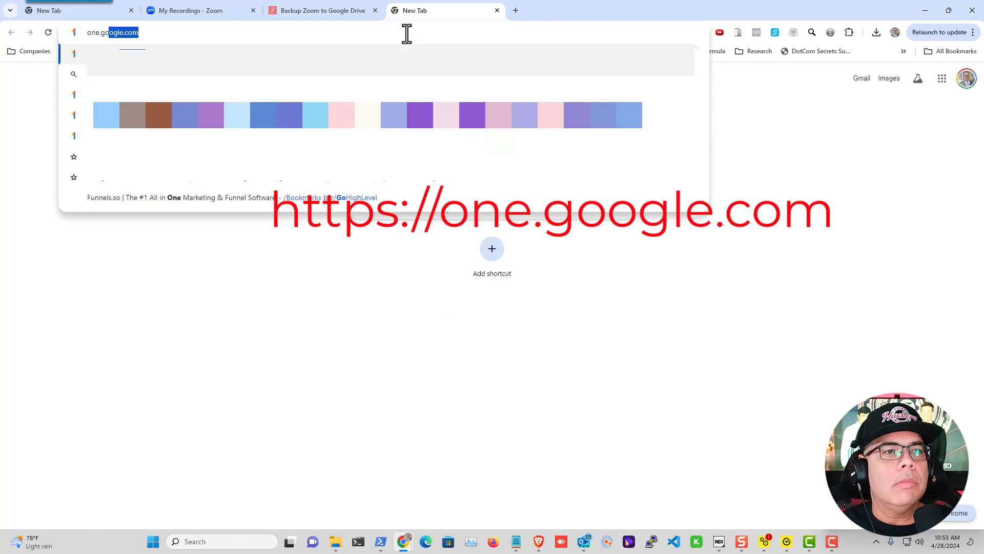
key(Return)
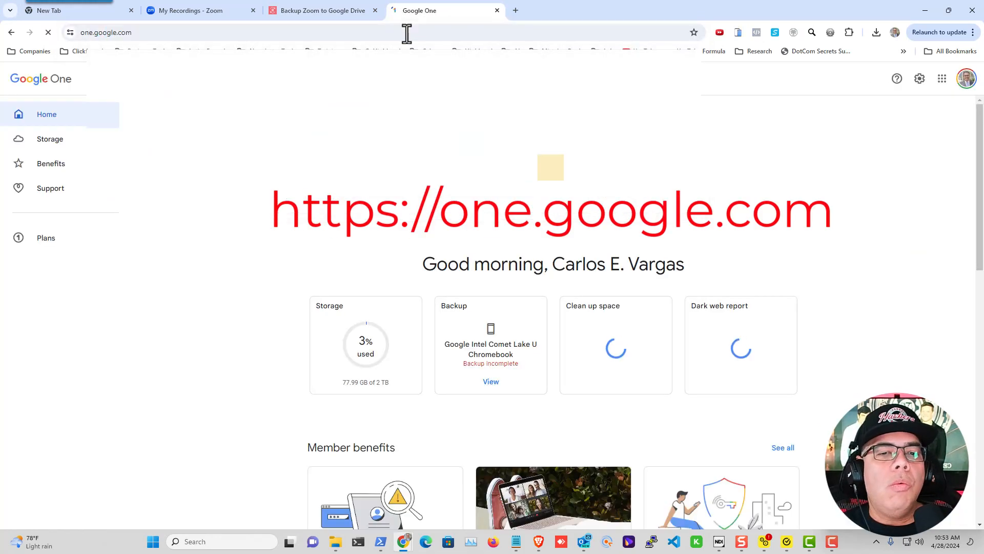
click(43, 238)
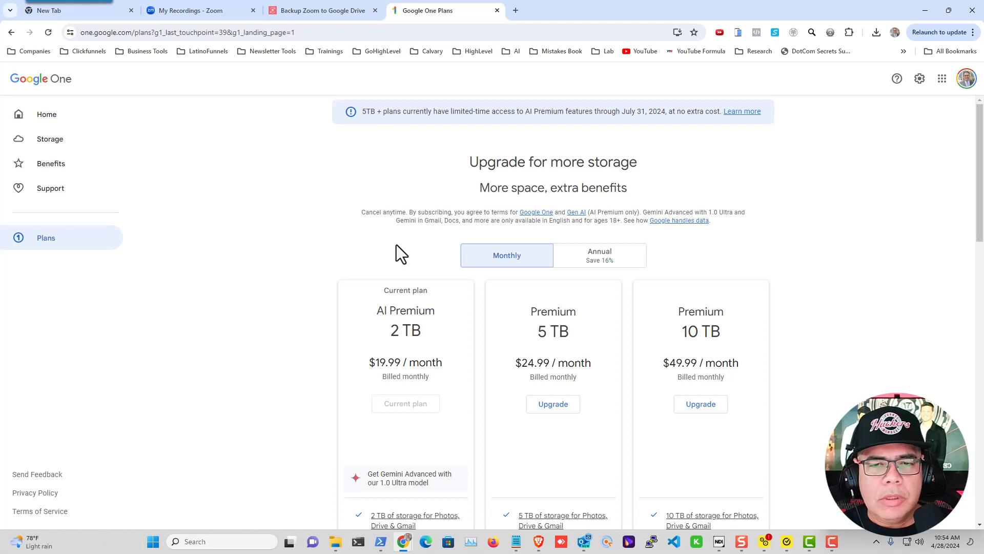
Switch to Google Drive at drive.google.com and check the Zoom Meeting Recordings folder for backed-up recordings.
click(277, 32)
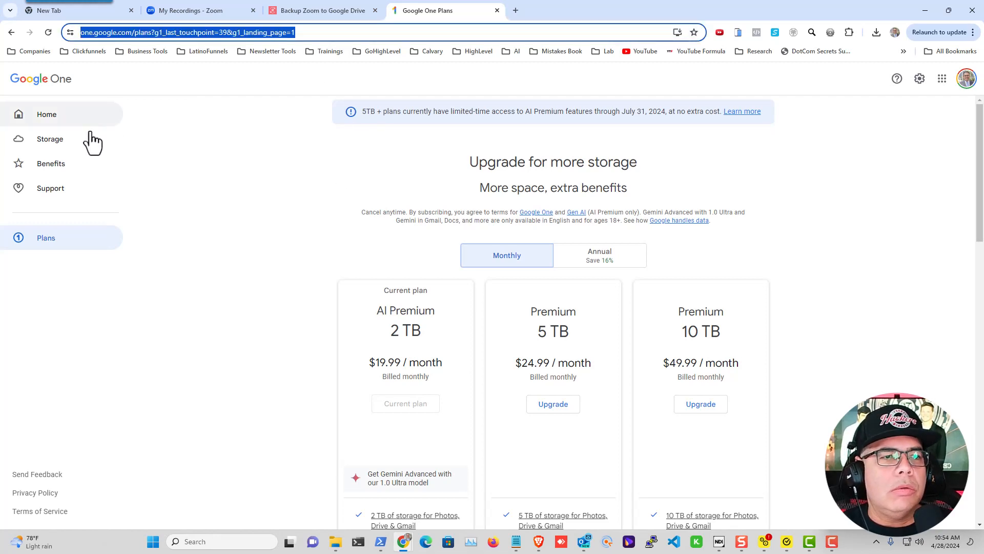
text(drive.google.com/drive/u/0/)
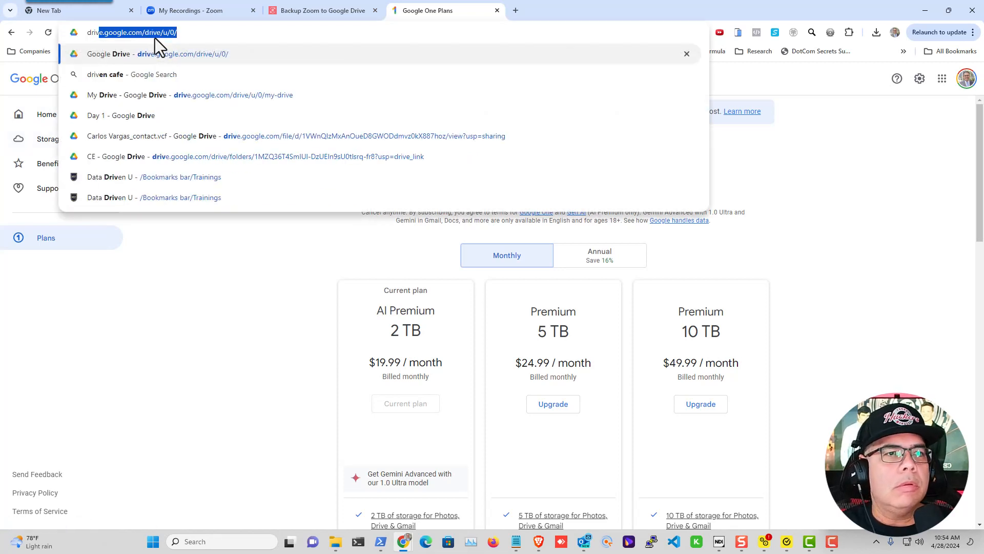
key(Return)
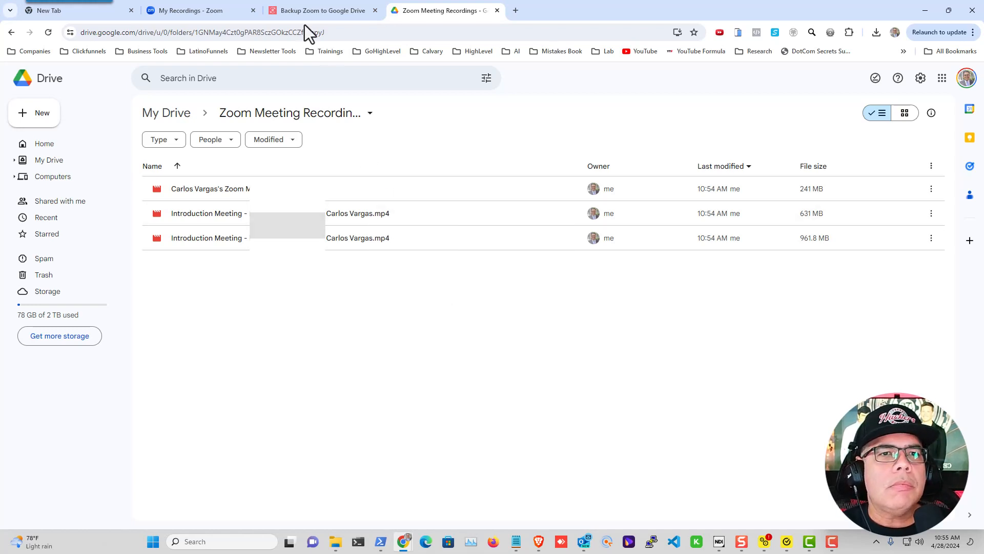
Return to the Repurpose.io workflow and review the scheduling status of its Zoom recordings.
click(302, 12)
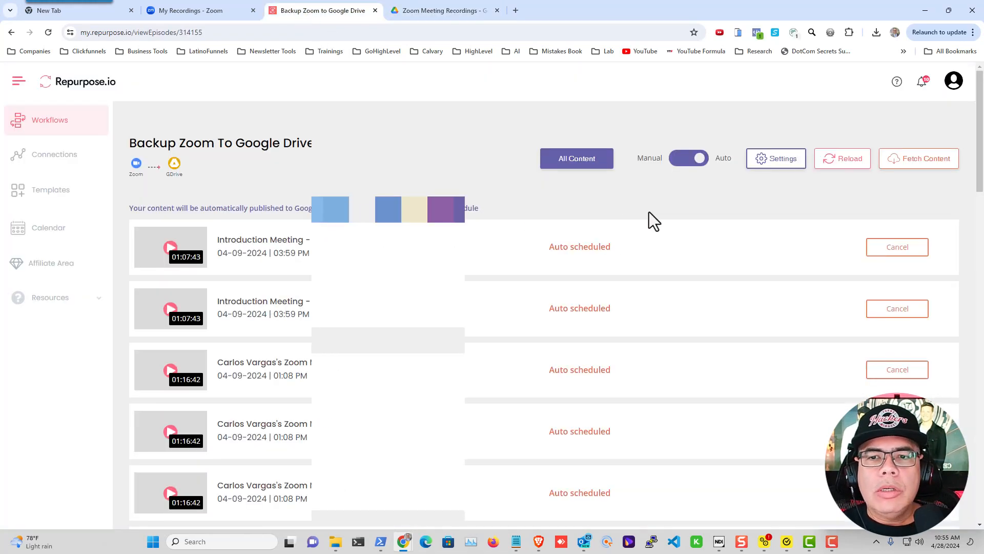
scroll(730, 216, down, 20)
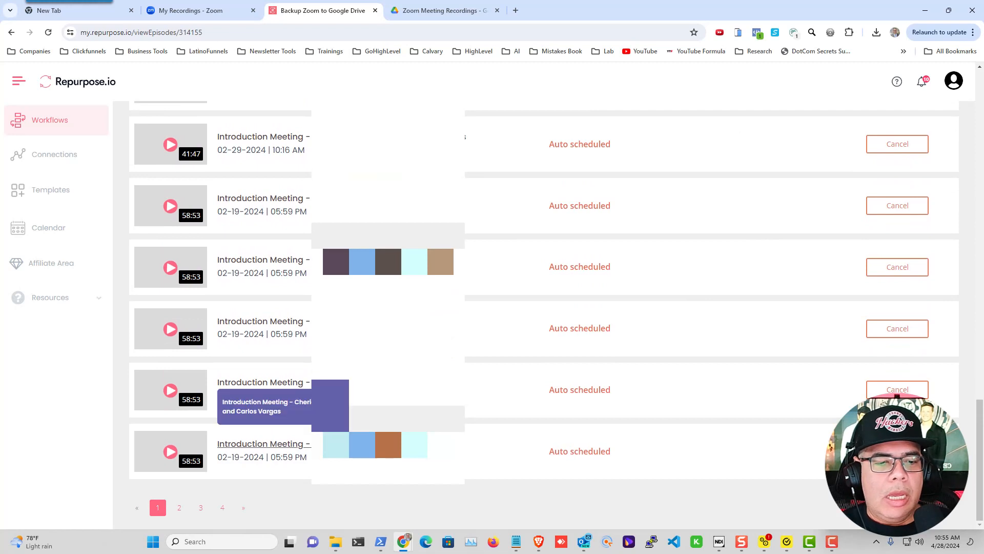
scroll(530, 379, up, 1)
scroll(530, 370, up, 20)
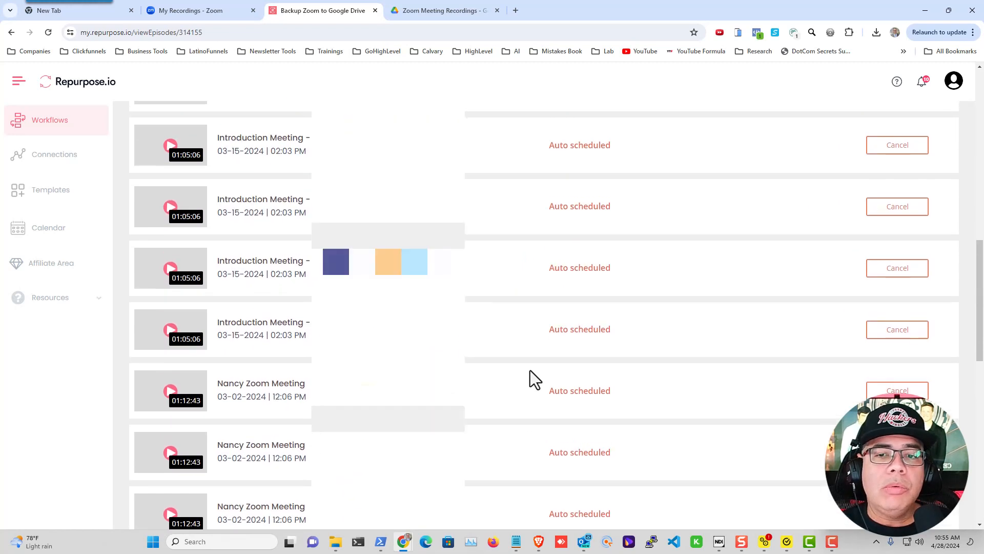